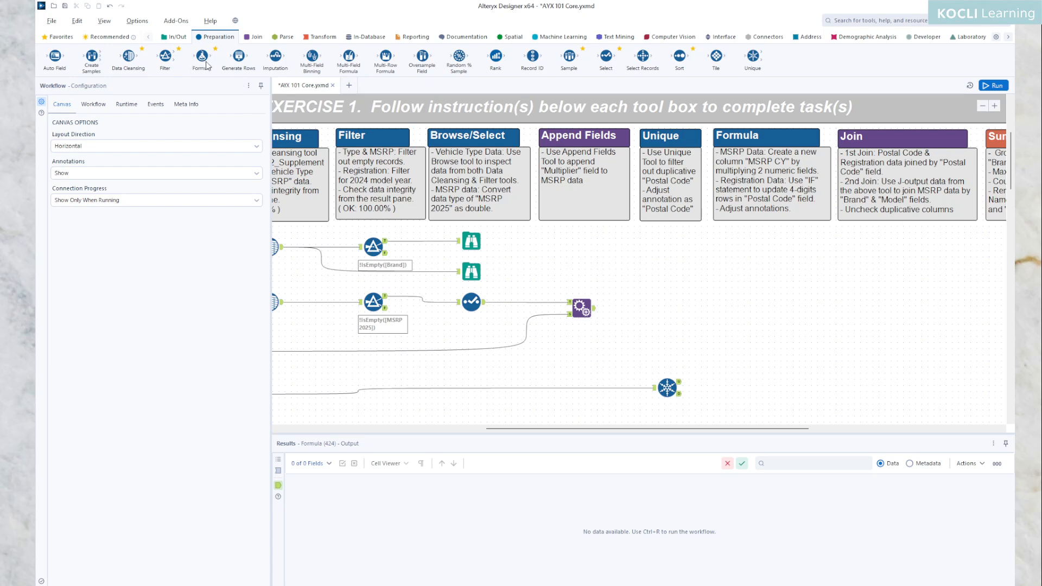
Step: Add a Formula tool to the canvas and connect the output of the Append Fields tool to it
drag(201, 62, 746, 307)
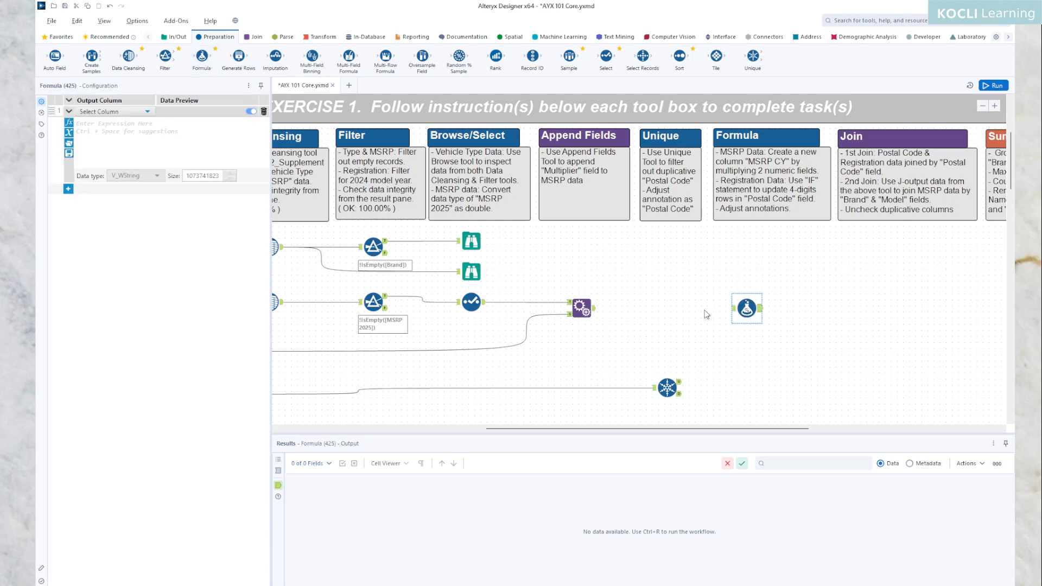
click(593, 312)
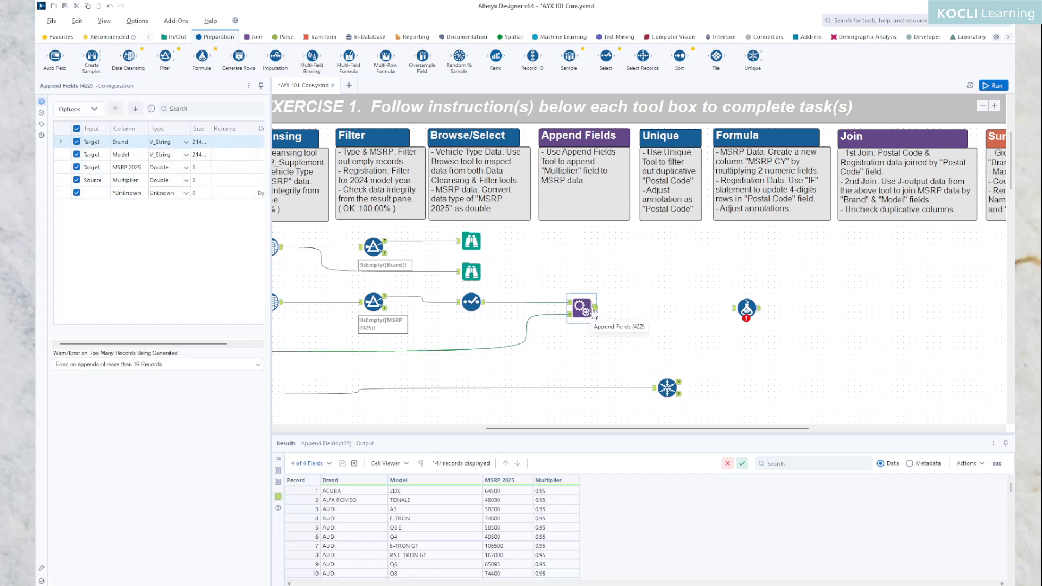
drag(595, 309, 764, 309)
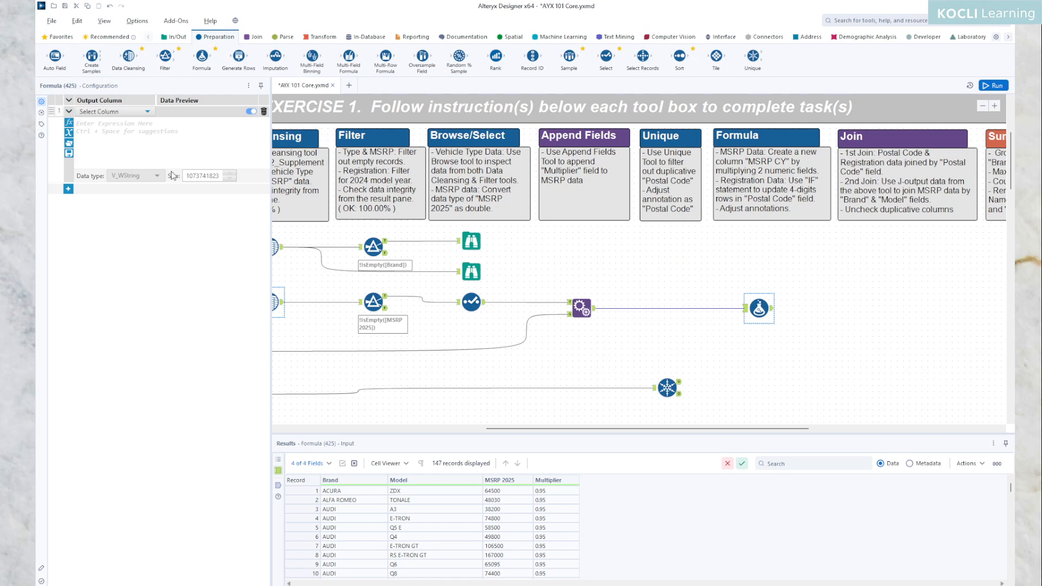
click(68, 190)
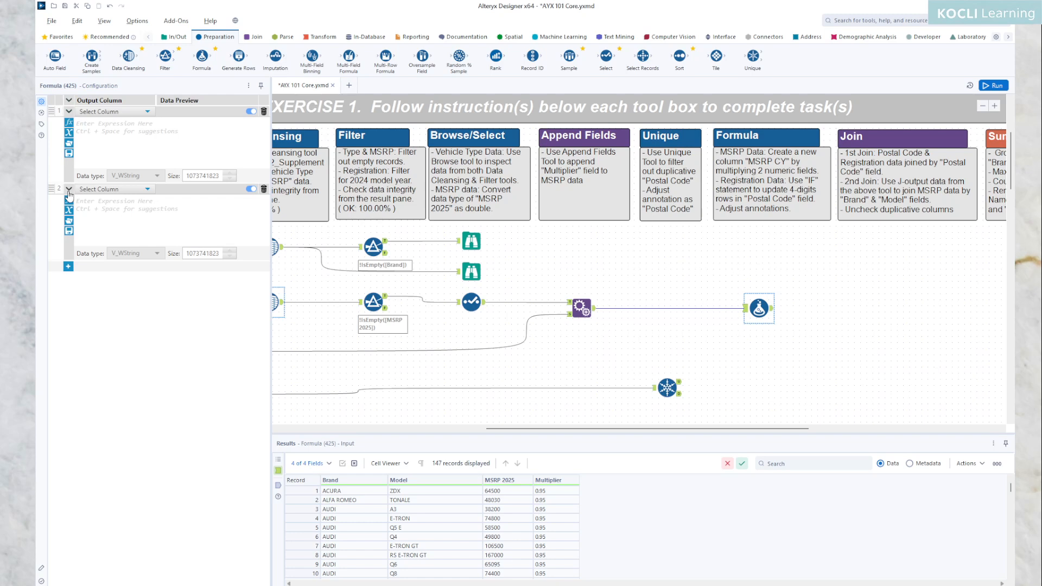
click(264, 189)
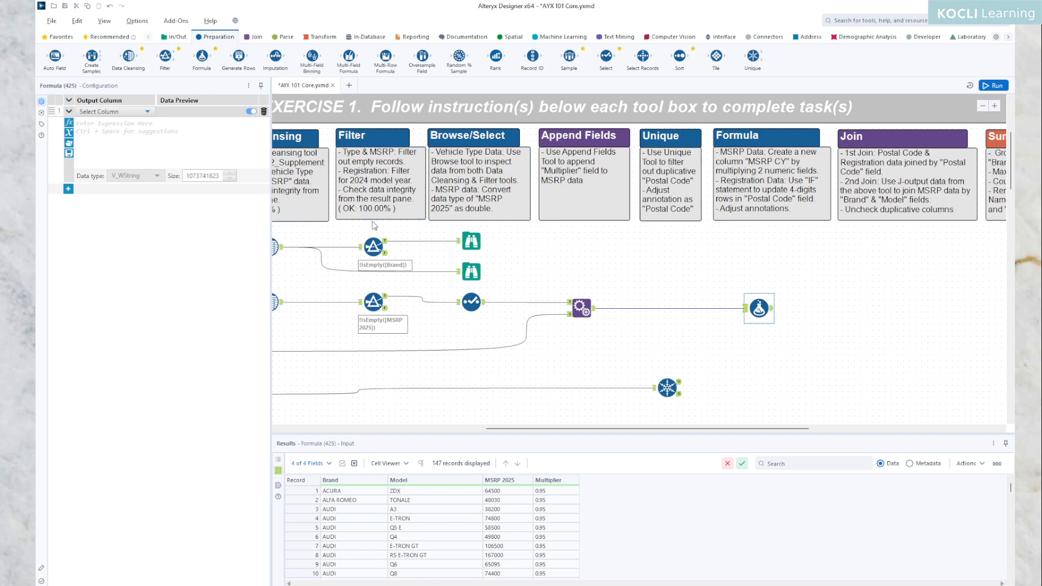
click(581, 308)
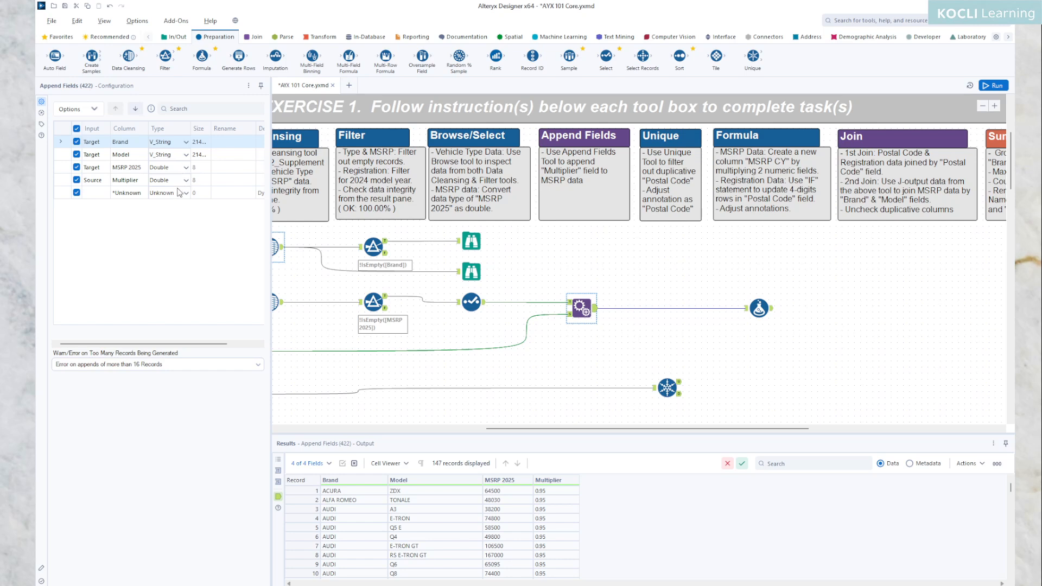
click(758, 309)
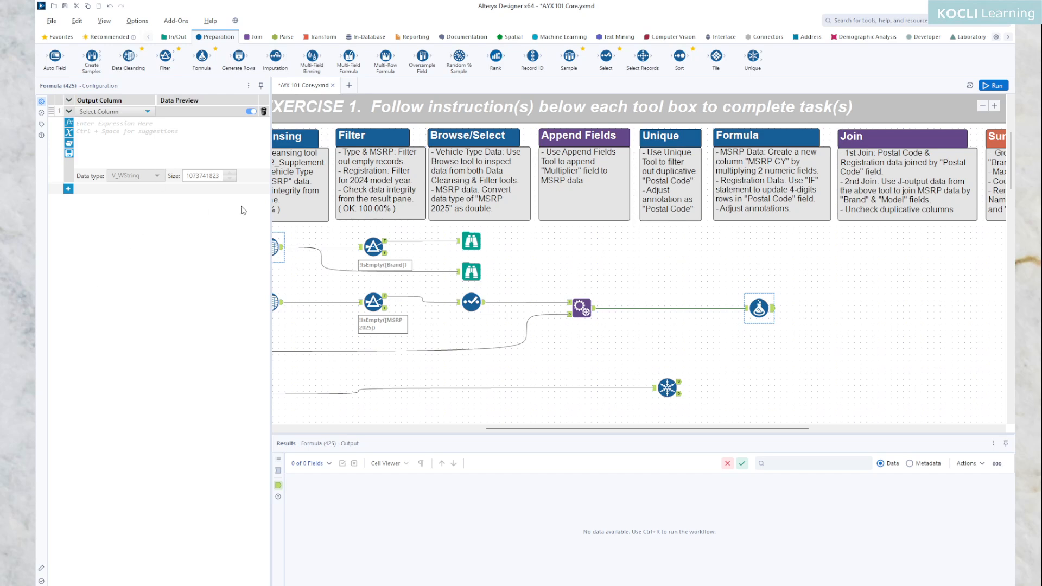
Step: Add a new output column named "MSRP CY" in the Formula tool
click(145, 113)
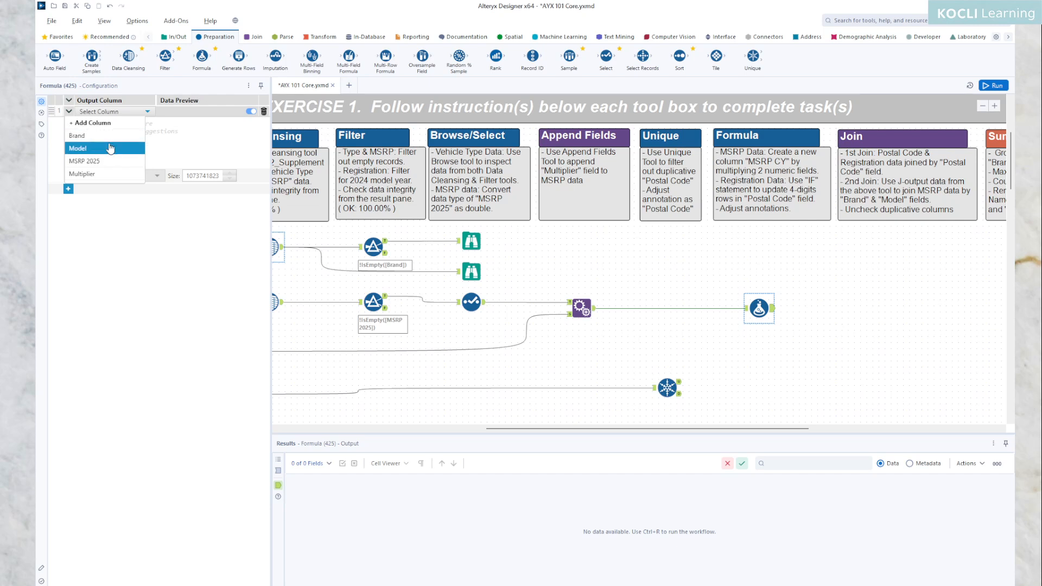
click(111, 148)
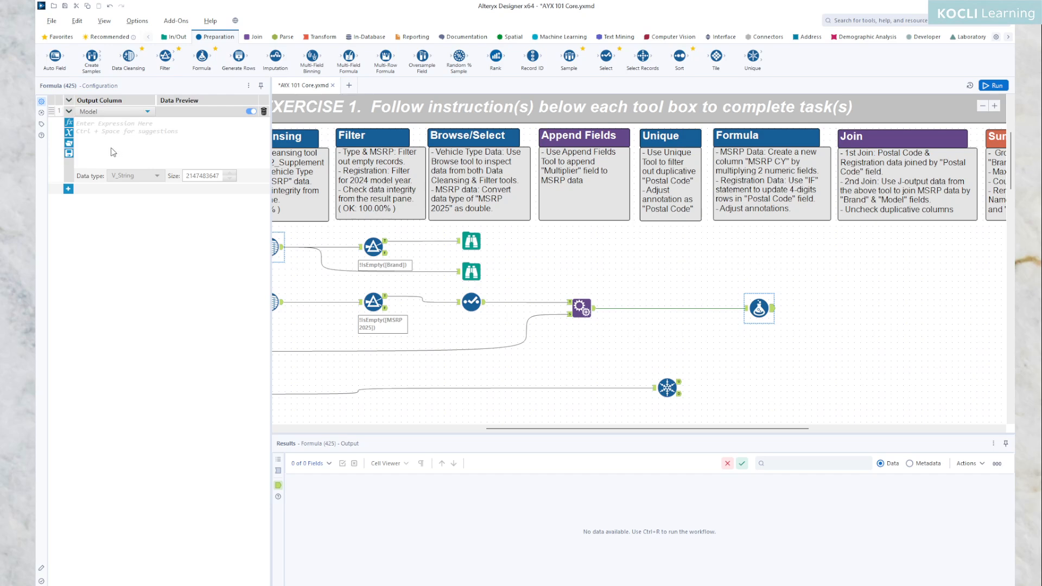
click(145, 114)
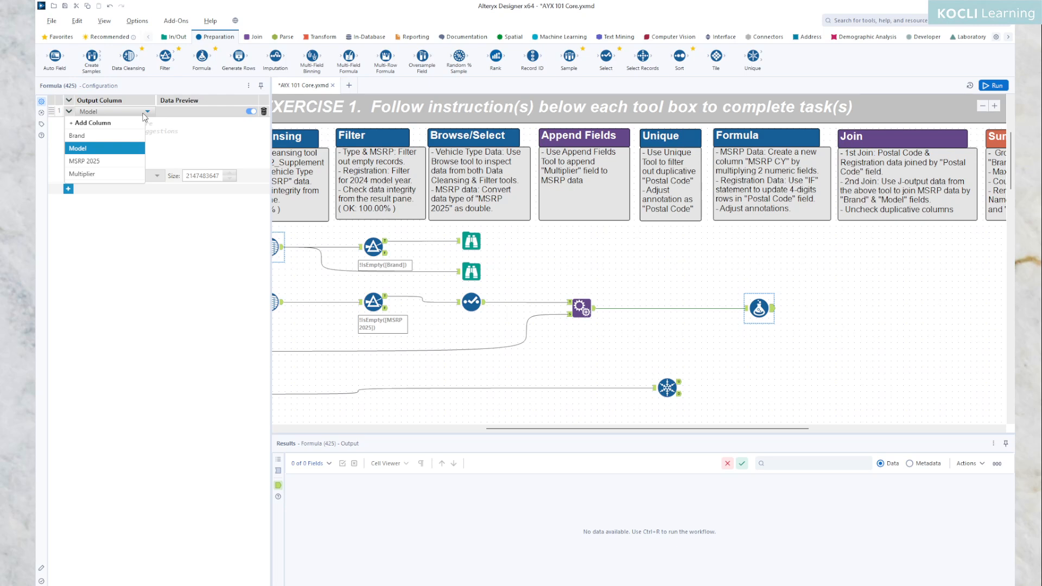
click(126, 125)
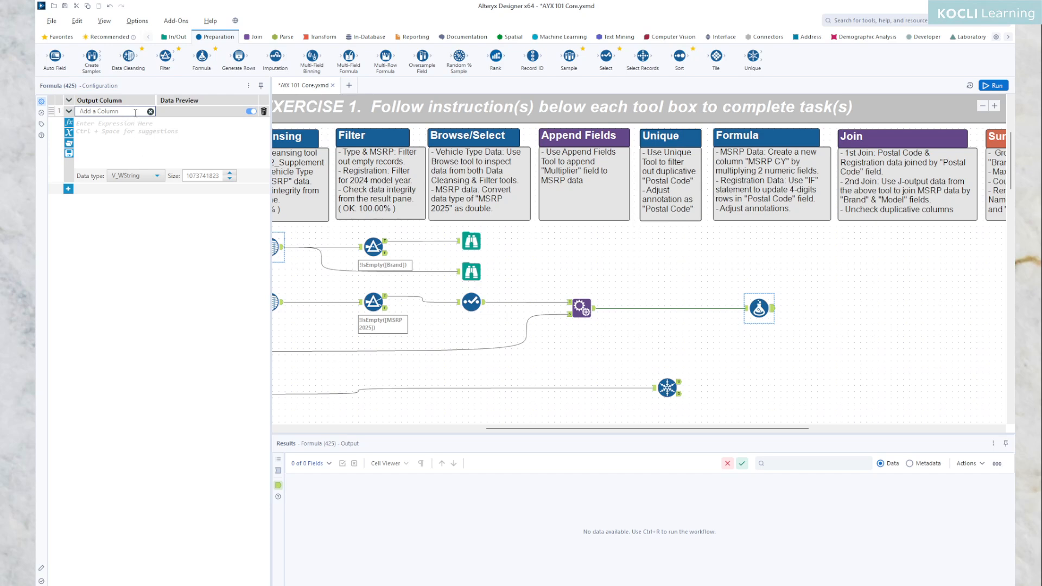
text(MSRP CY)
Step: Set the MSRP CY expression to [MSRP 2025]*[Multiplier] and its data type to Double
click(143, 142)
text([)
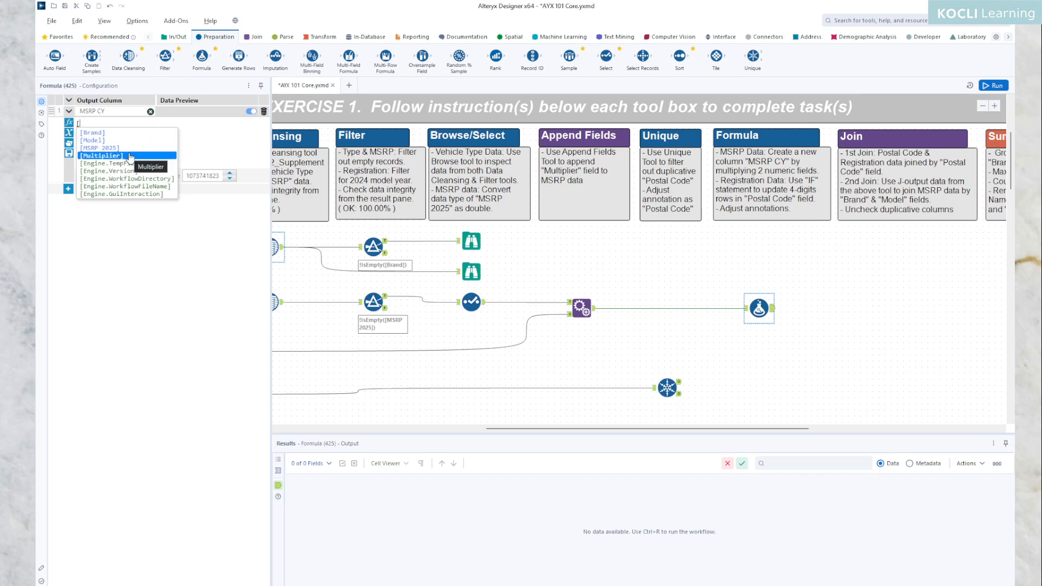
key(Up)
key(Up)
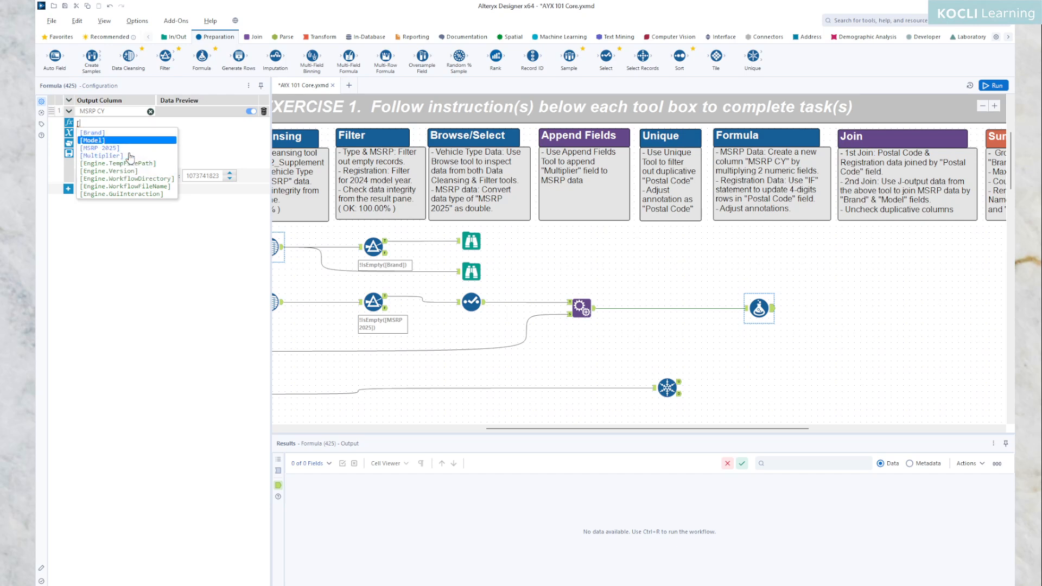
key(Up)
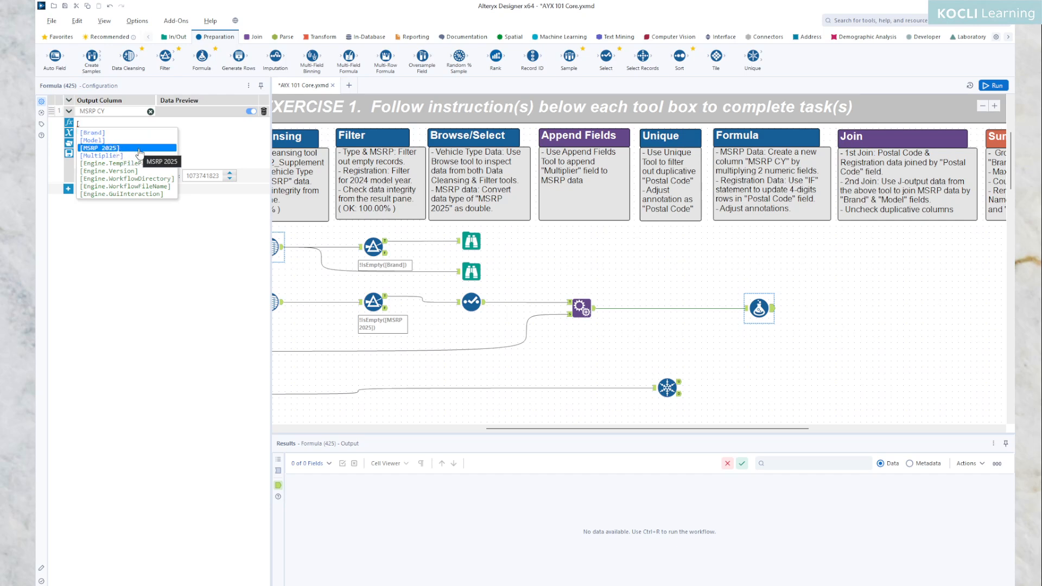
click(140, 152)
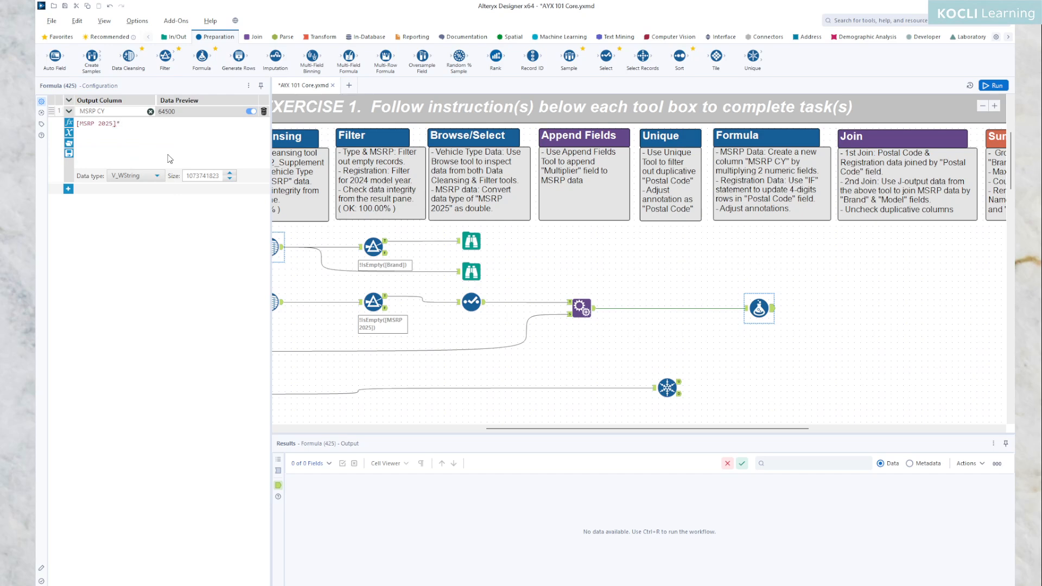
text(*[)
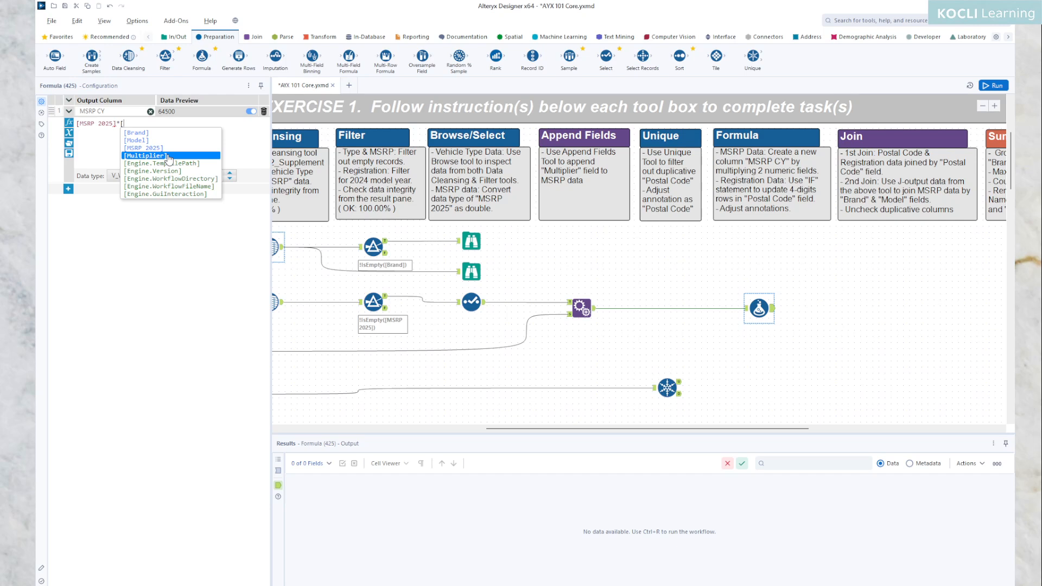
click(169, 156)
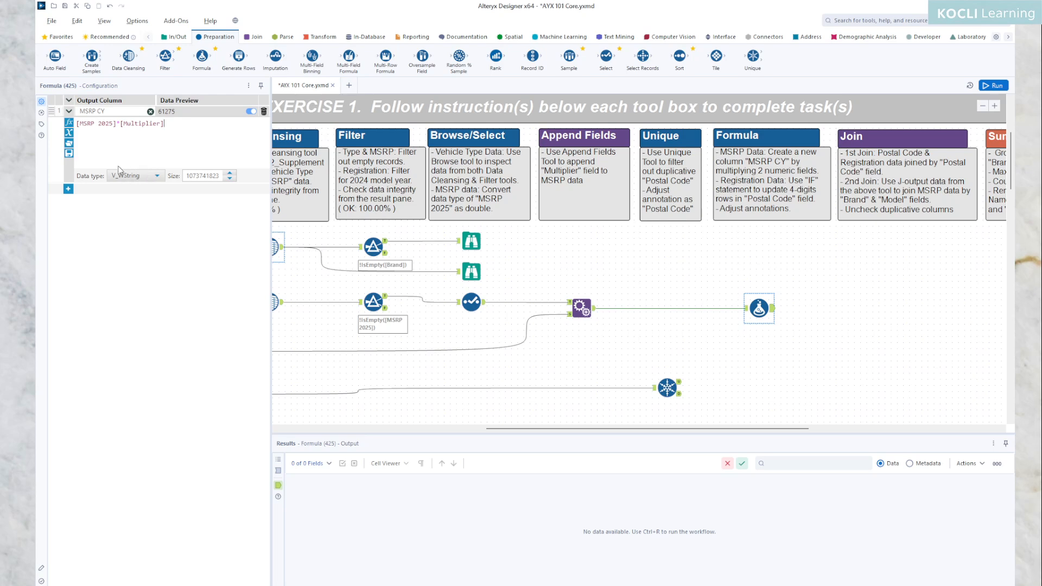
click(157, 176)
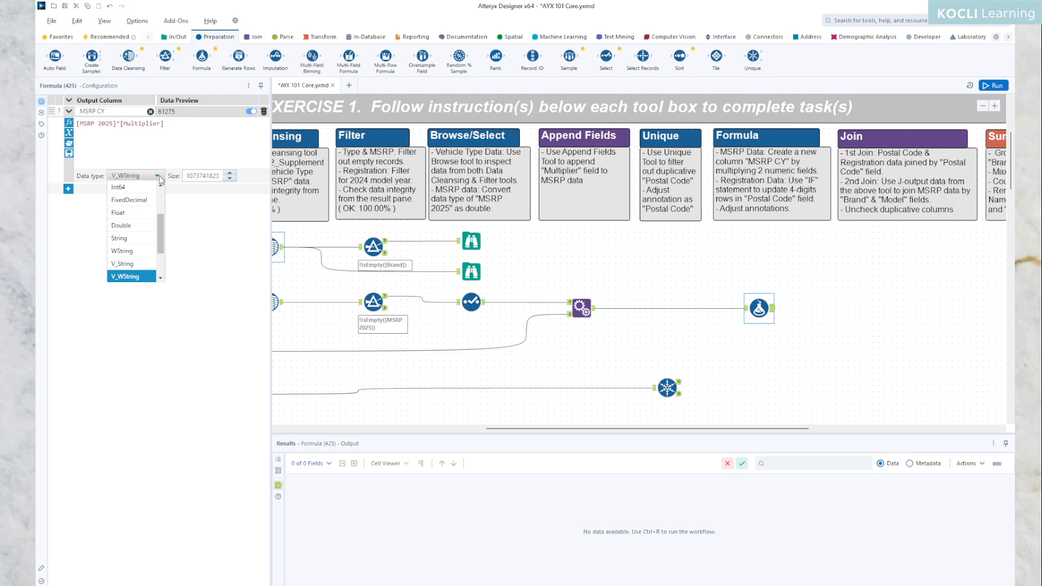
click(140, 225)
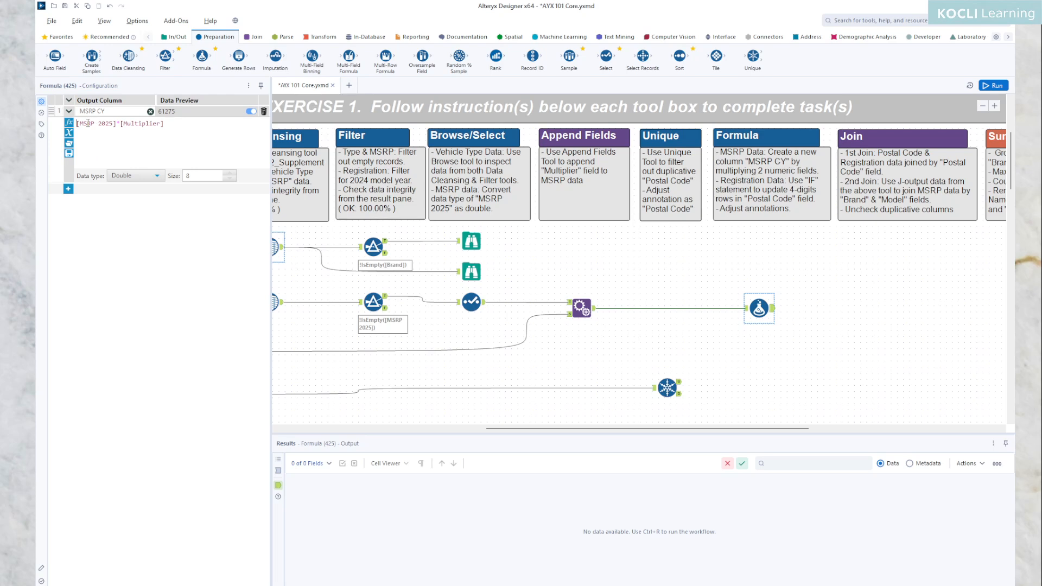
Step: Wrap the MSRP CY expression in a Round function so it reads Round([MSRP 2025]*[Multiplier],1), with the Double data type
text(Rou)
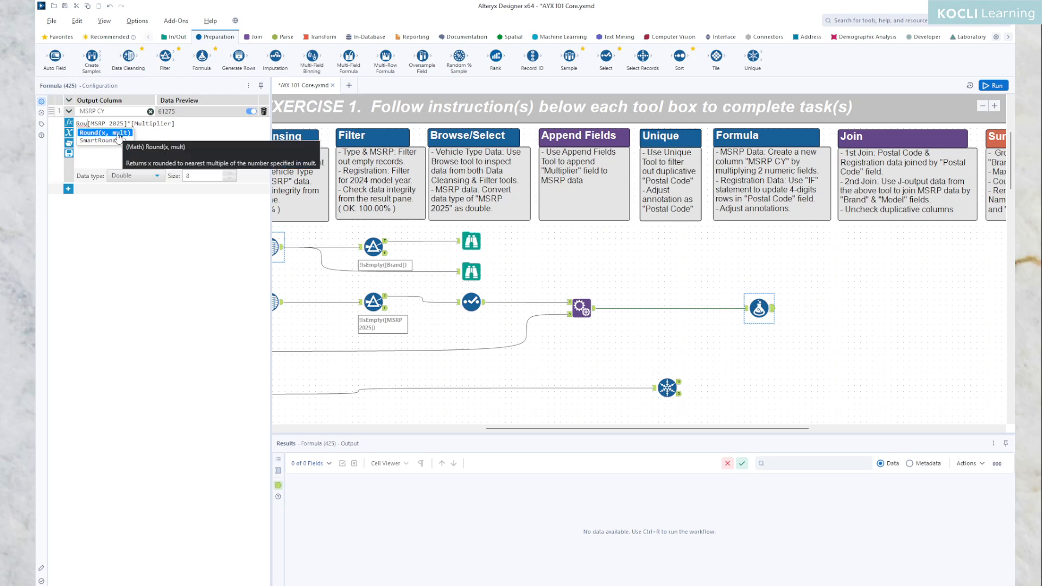
key(Return)
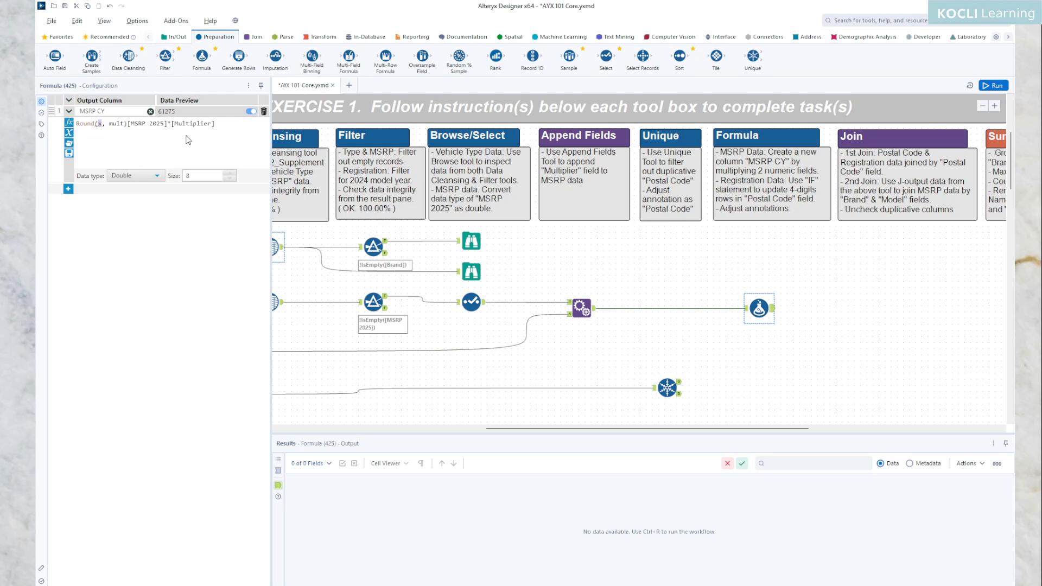
click(128, 124)
key(Left)
key(shift+Left)
key(shift+Left)
key(shift+Left)
key(shift+Left)
key(shift+Left)
key(shift+Left)
key(shift+Left)
key(BackSpace)
text(0)
key(BackSpace)
key(BackSpace)
key(BackSpace)
click(156, 176)
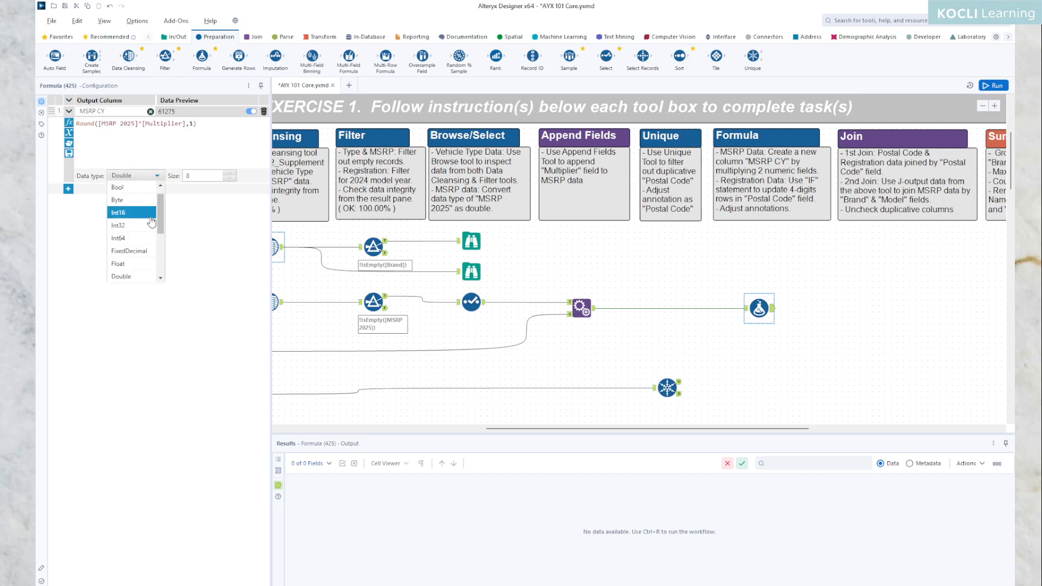
click(148, 277)
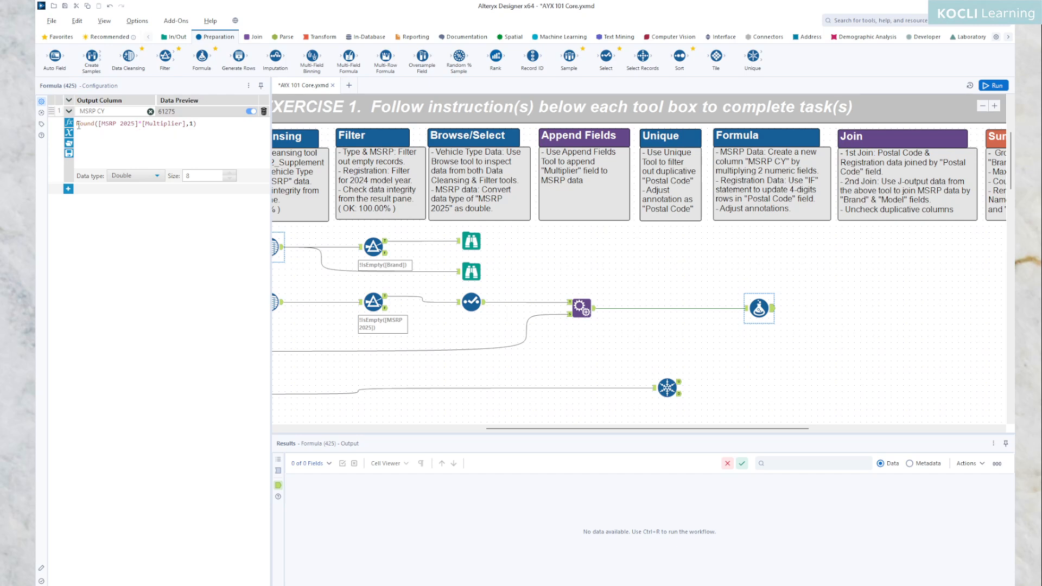
Step: Try enclosing the whole MSRP CY expression in double quotation marks, run the workflow and inspect the Formula tool's messages
text(")
click(204, 124)
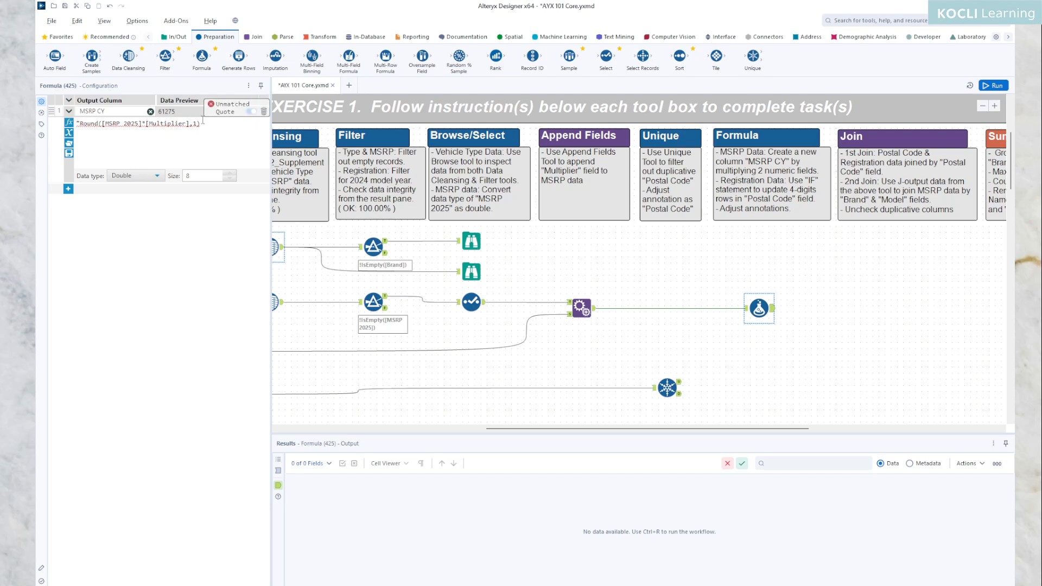
text(")
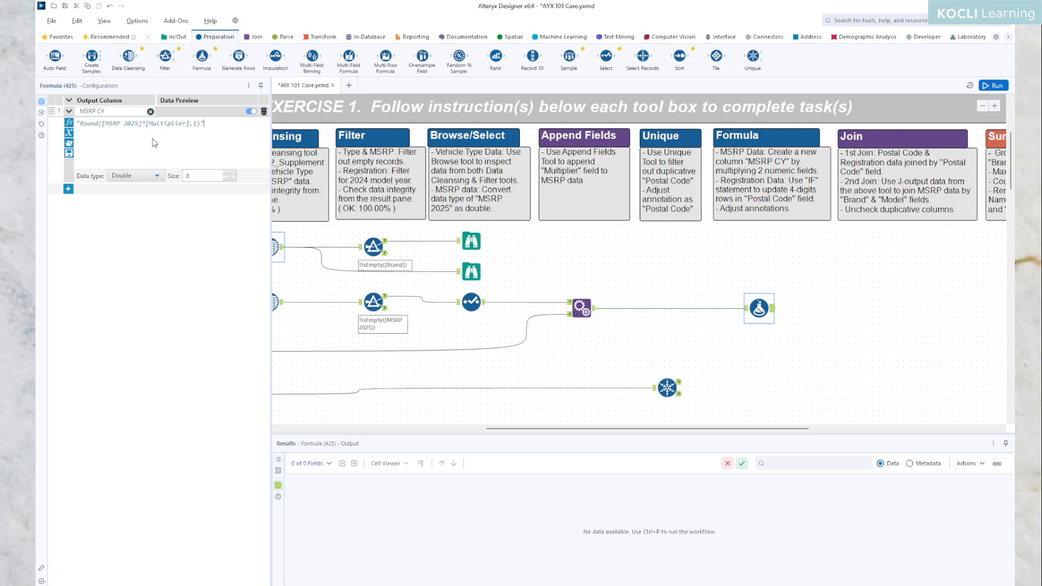
click(994, 86)
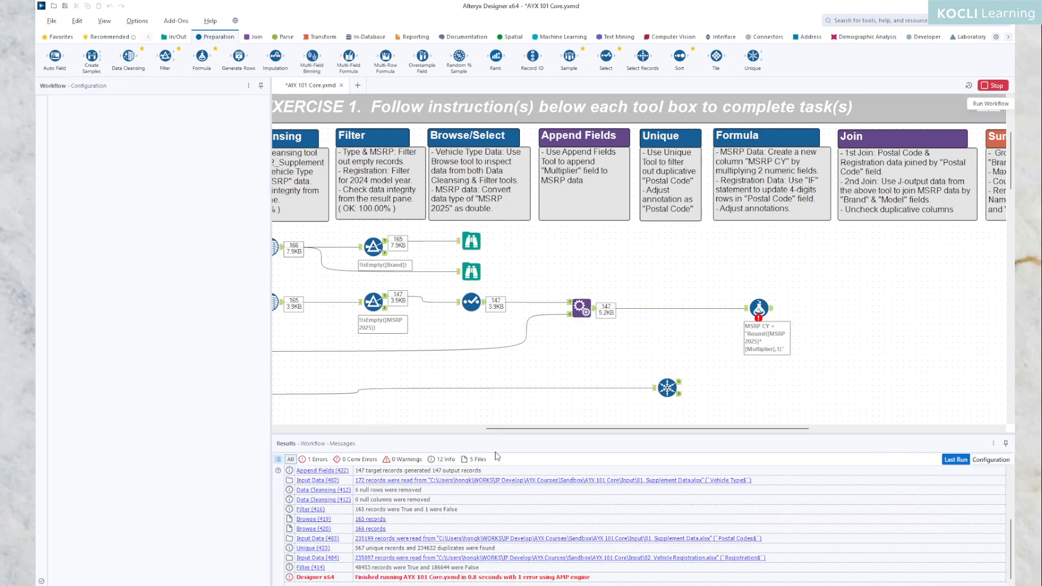
click(761, 310)
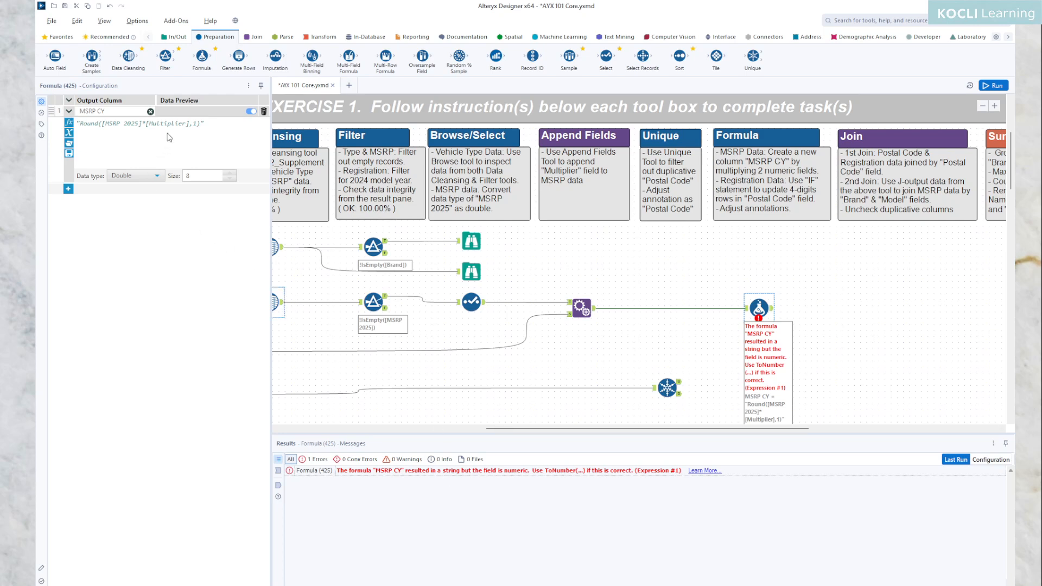
Step: Remove the quotation marks around the MSRP CY expression, then rerun the workflow and show the Formula tool's output data
drag(205, 125, 201, 125)
drag(79, 123, 76, 124)
drag(207, 124, 202, 124)
key(BackSpace)
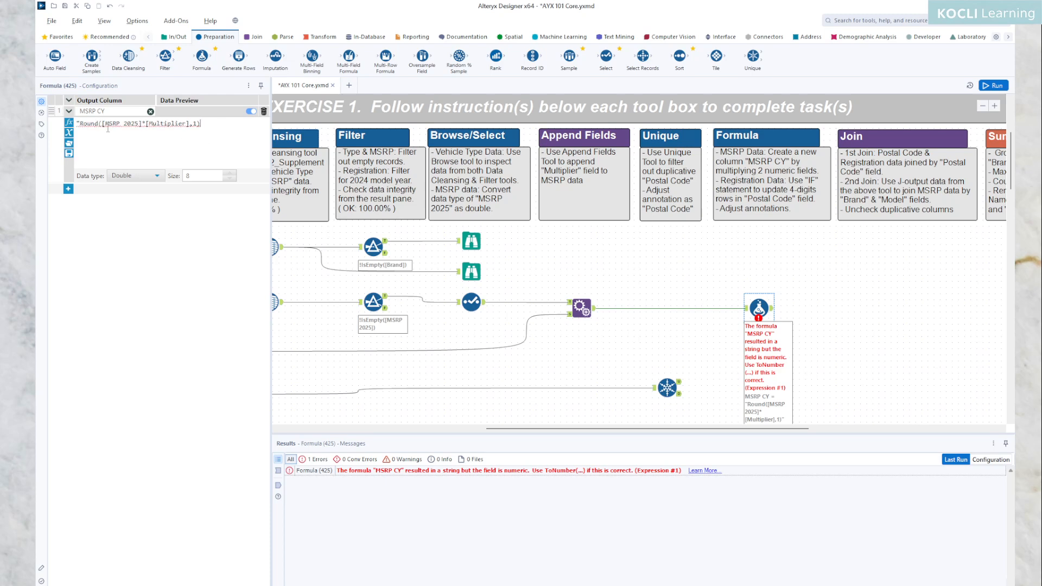
click(79, 124)
key(BackSpace)
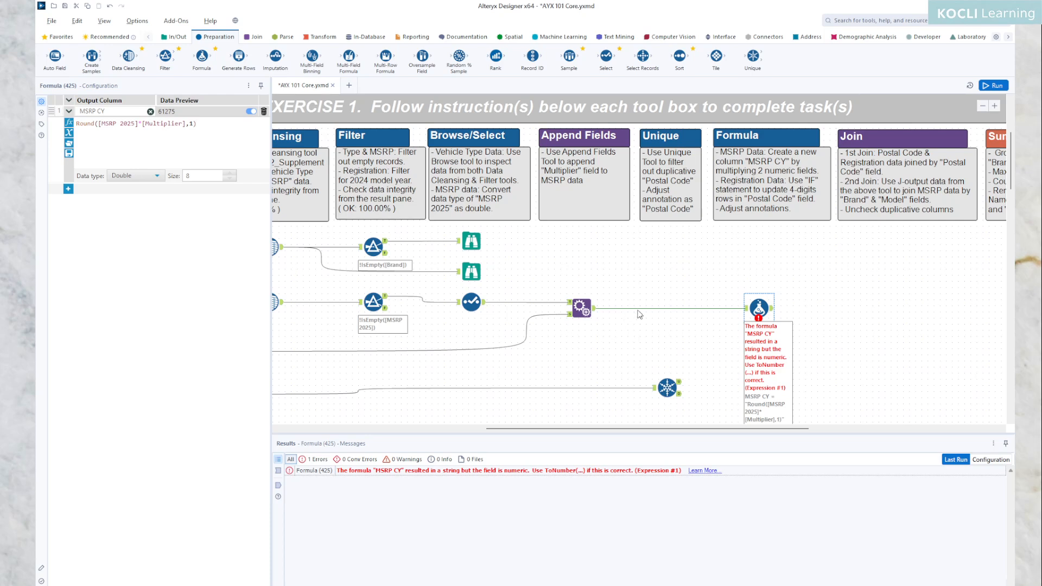
click(993, 85)
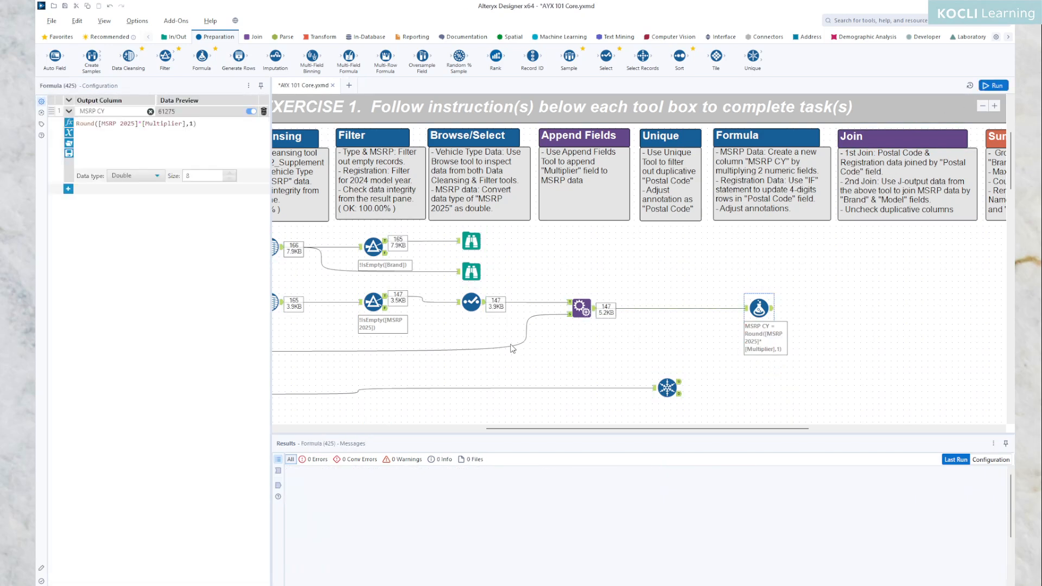
click(772, 308)
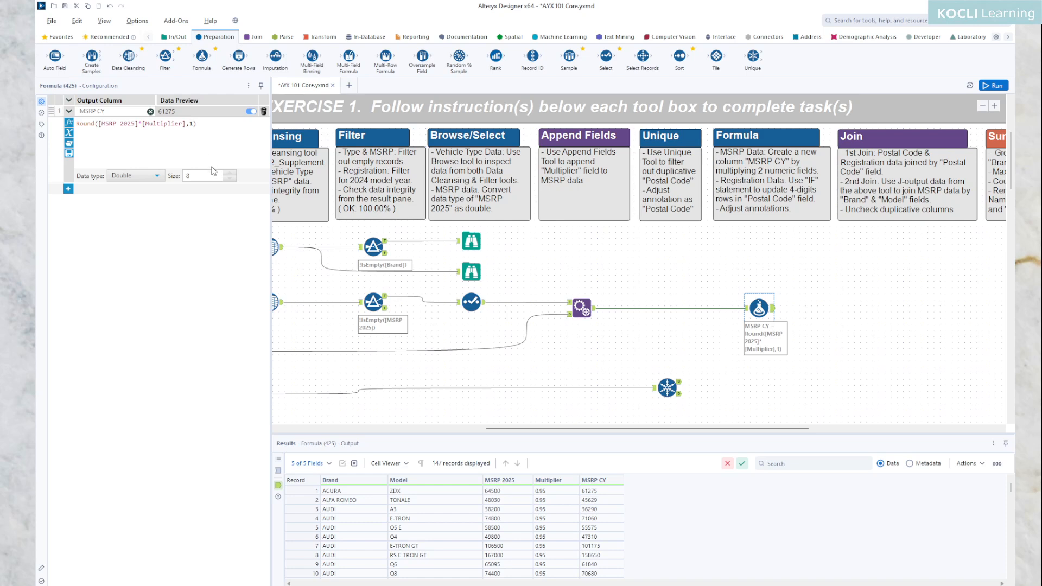
Step: Switch to the Alteryx Community website in the browser and open the Academy's Challenges & Quests page
mouse_move(492, 585)
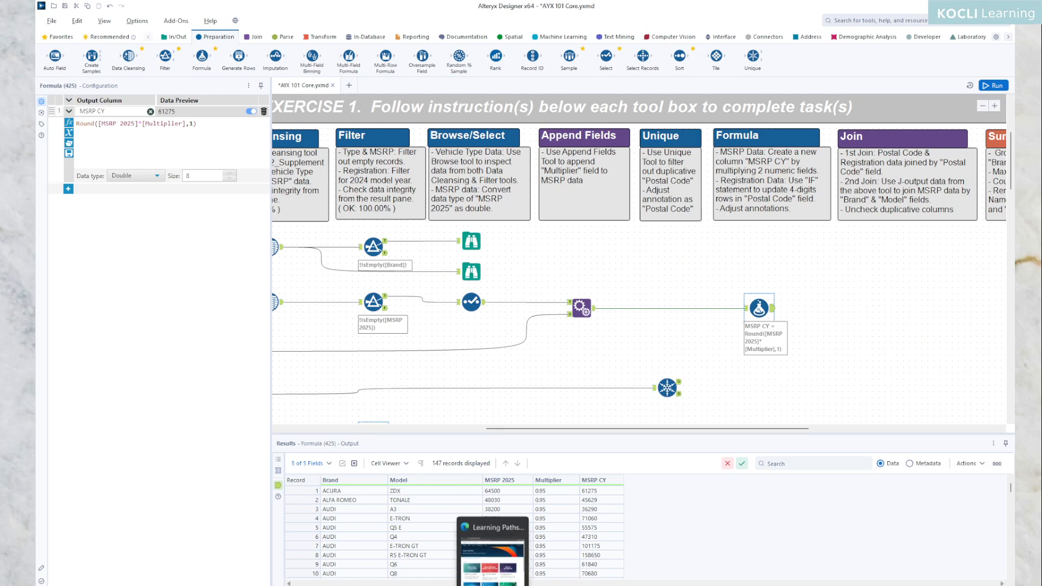
click(493, 551)
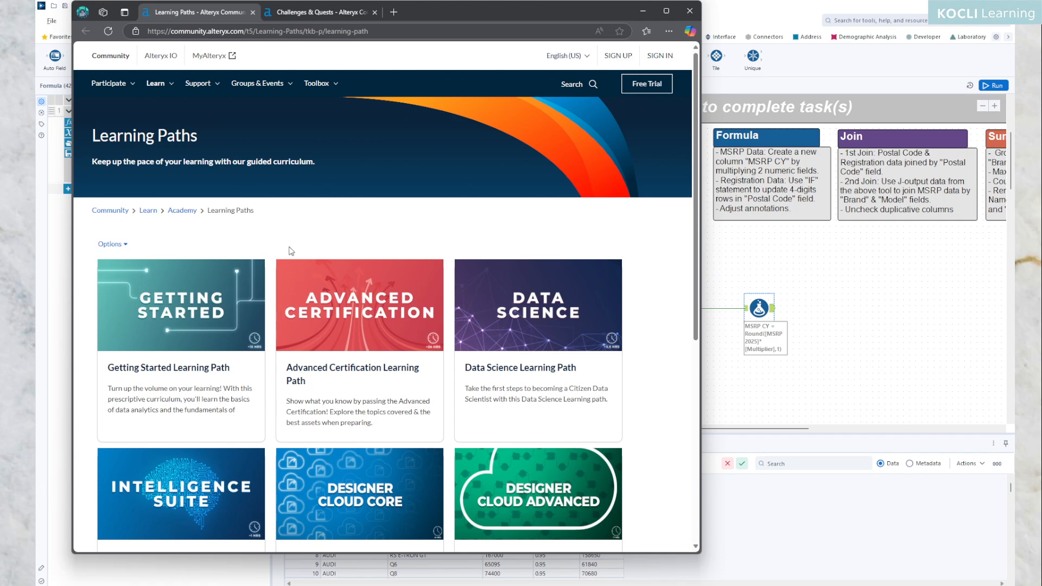
mouse_move(163, 87)
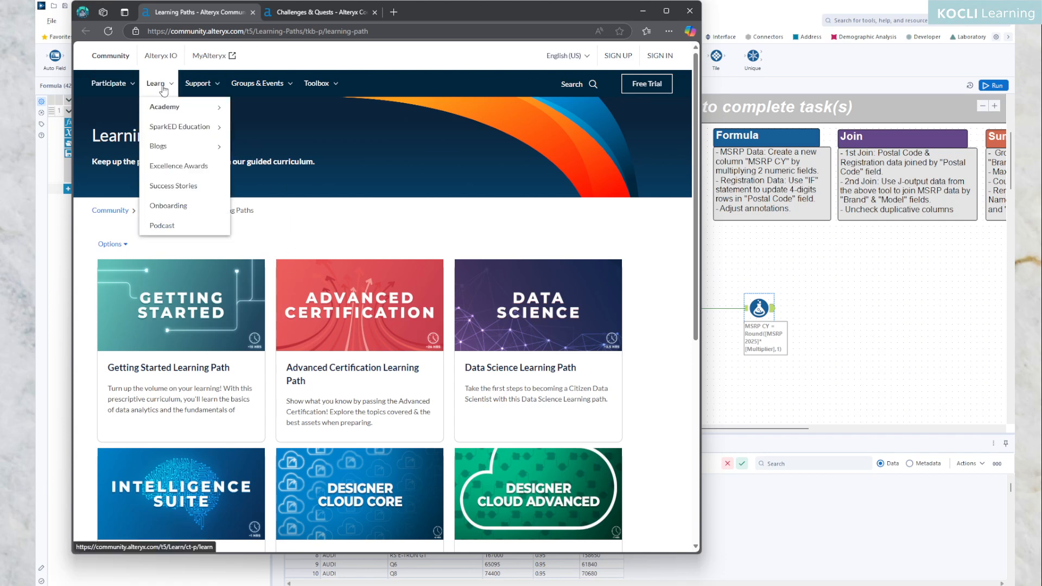
mouse_move(168, 111)
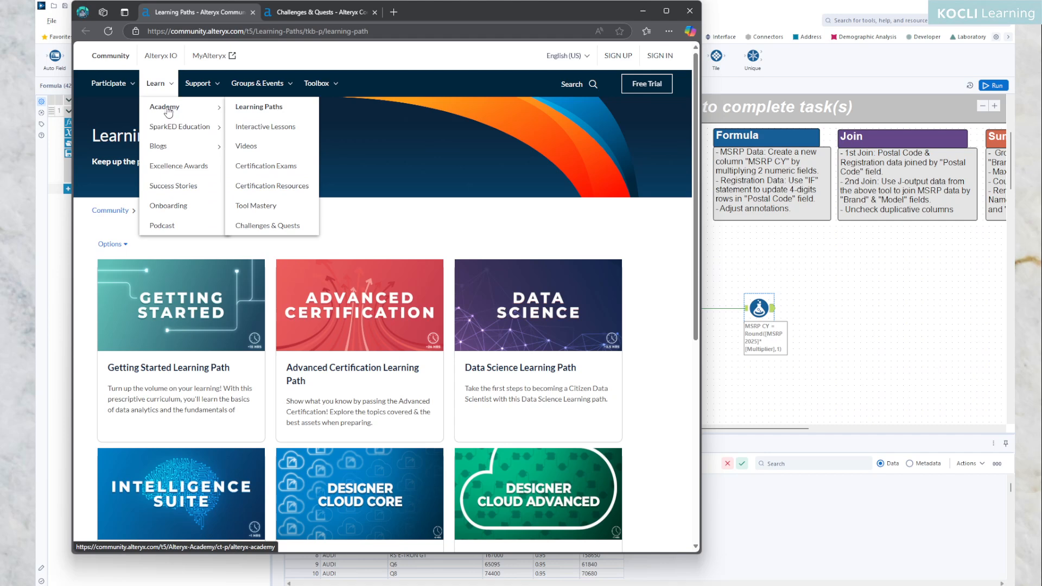
click(268, 226)
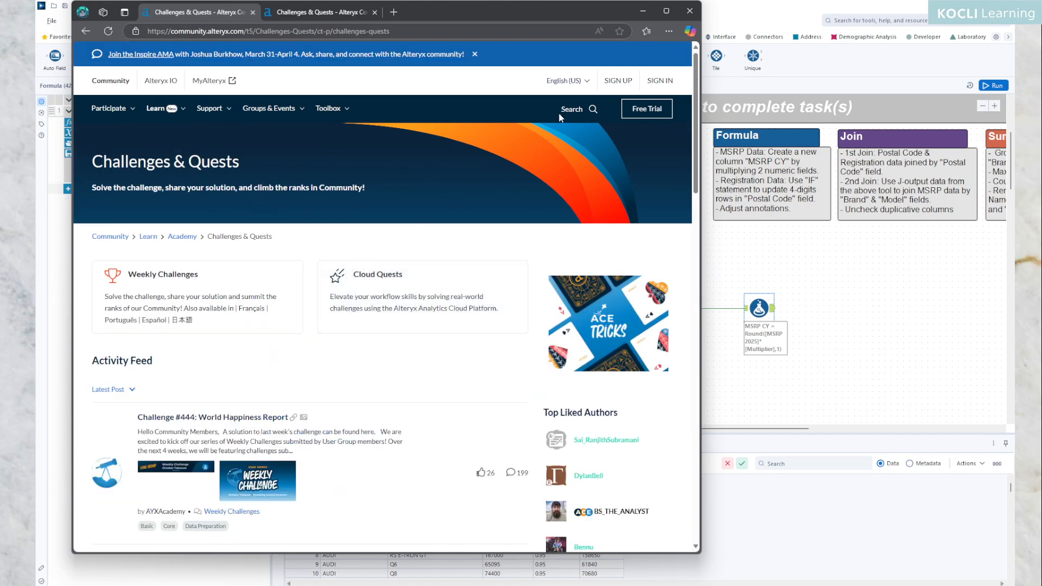
Step: Search the Challenges & Quests category for "formula tool"
click(582, 111)
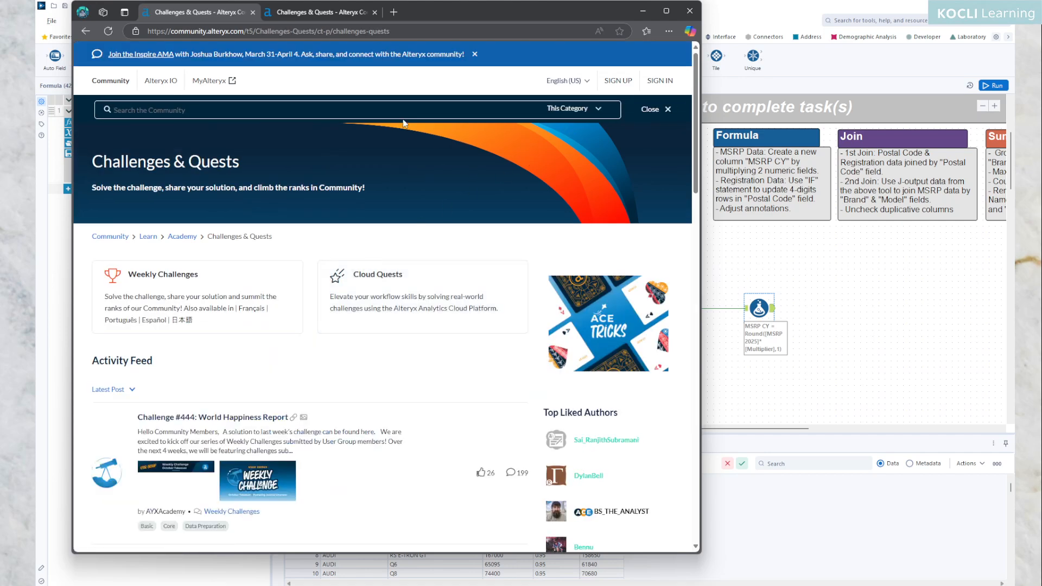
click(406, 104)
text(formula)
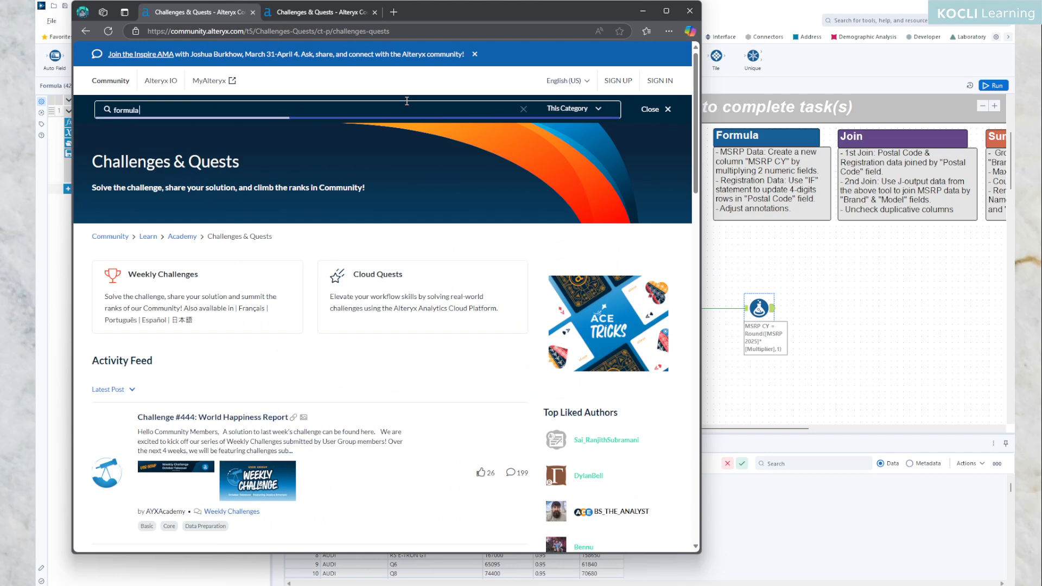
text( tool)
key(Return)
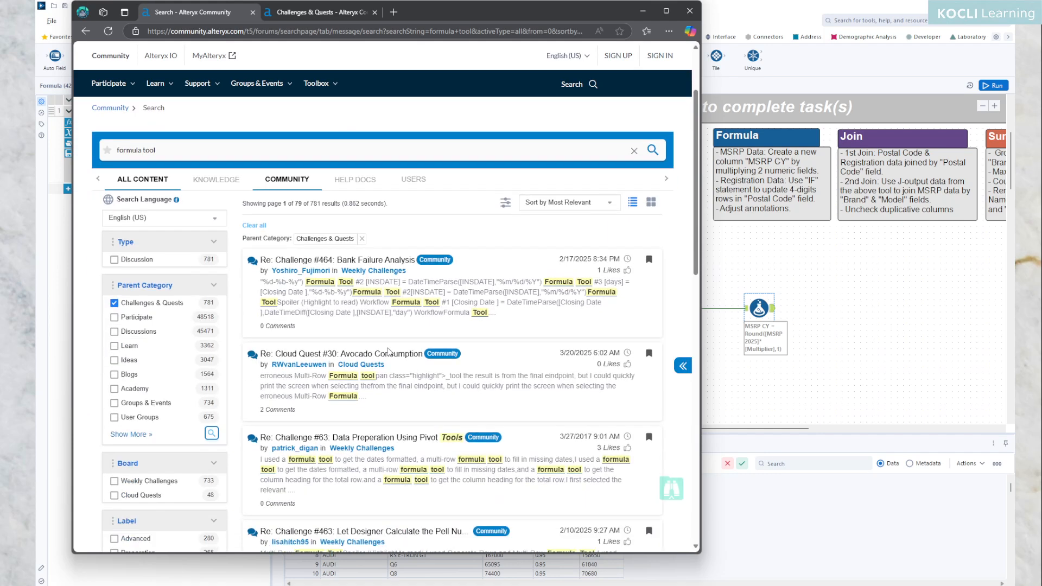
Step: Look through the first page of search results for challenges that use the Formula tool
scroll(388, 351, down, 2)
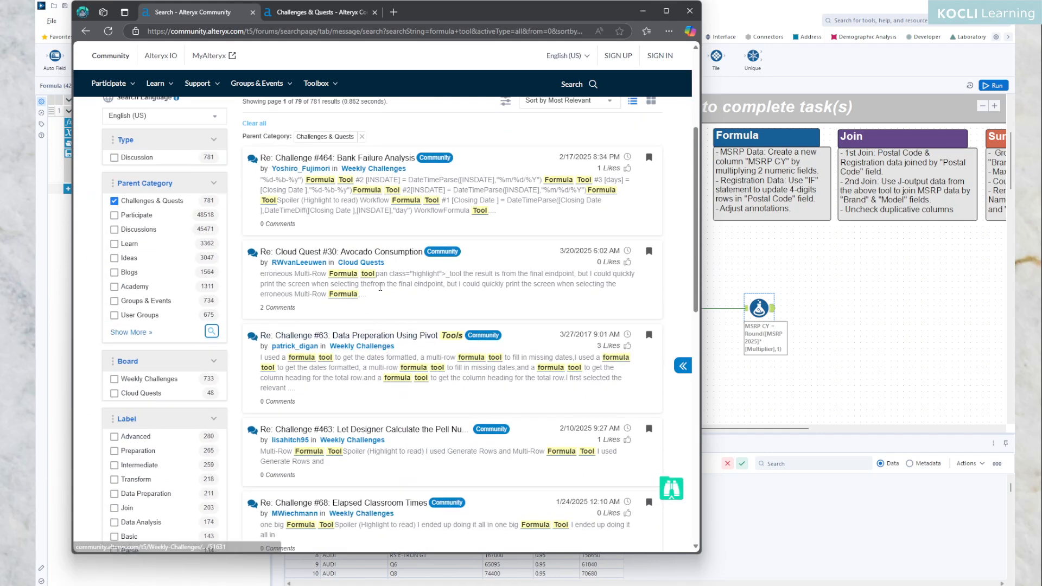
scroll(380, 288, down, 5)
scroll(368, 357, up, 4)
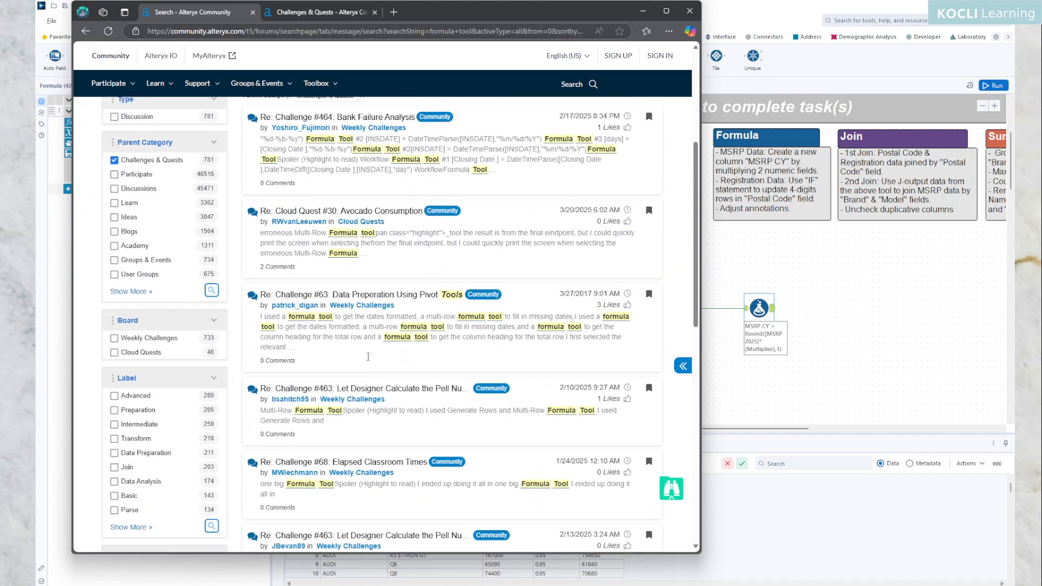
scroll(368, 356, up, 3)
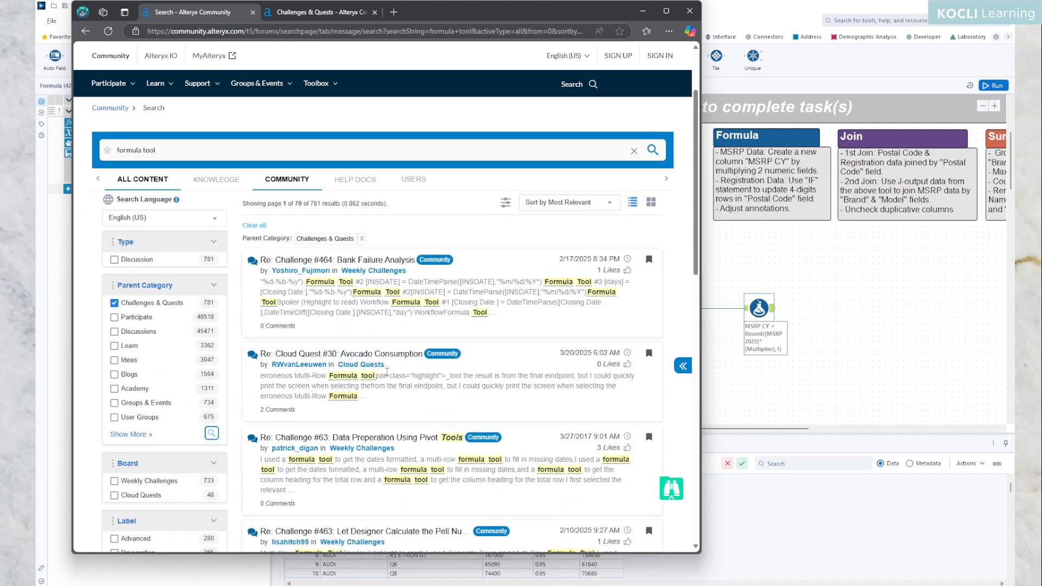
scroll(387, 372, down, 2)
scroll(387, 376, down, 1)
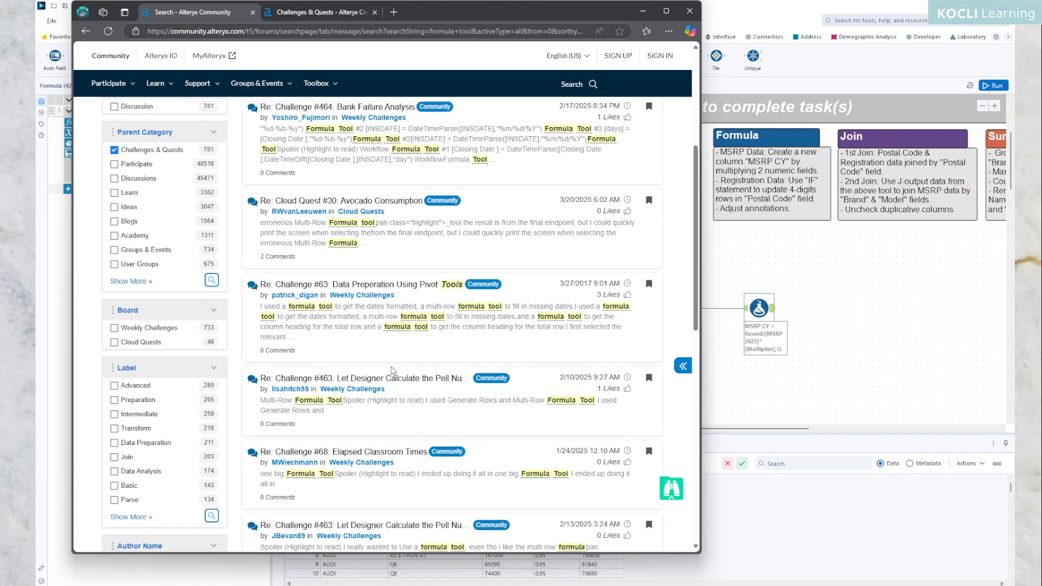
scroll(399, 367, down, 5)
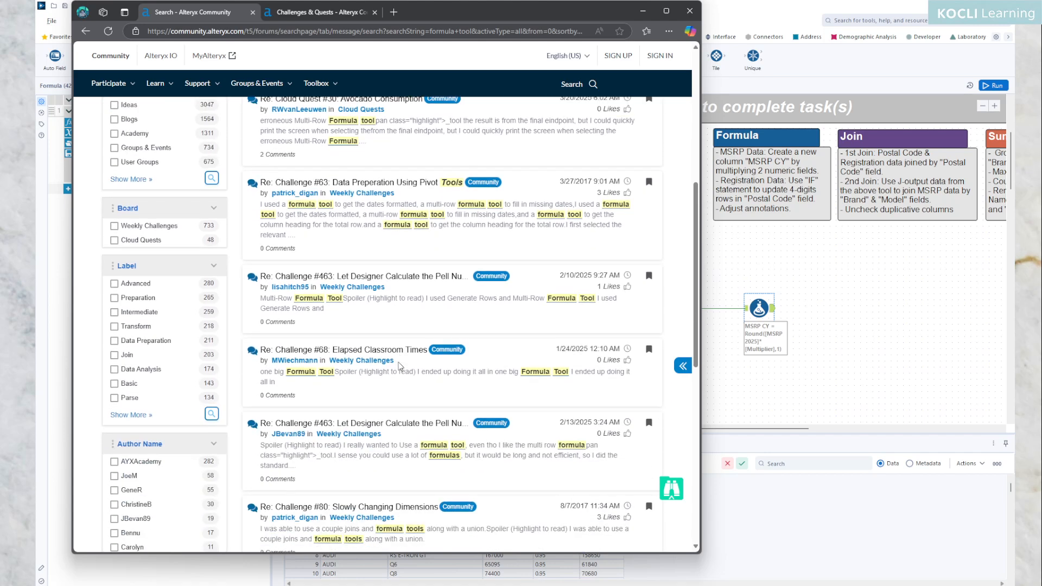
scroll(412, 370, down, 3)
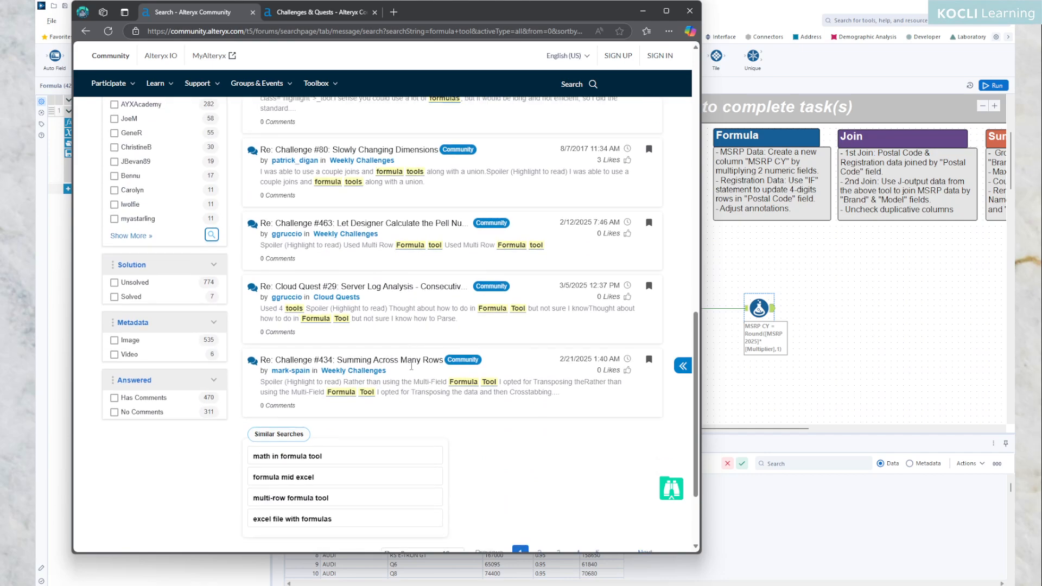
scroll(411, 370, up, 13)
scroll(411, 366, up, 1)
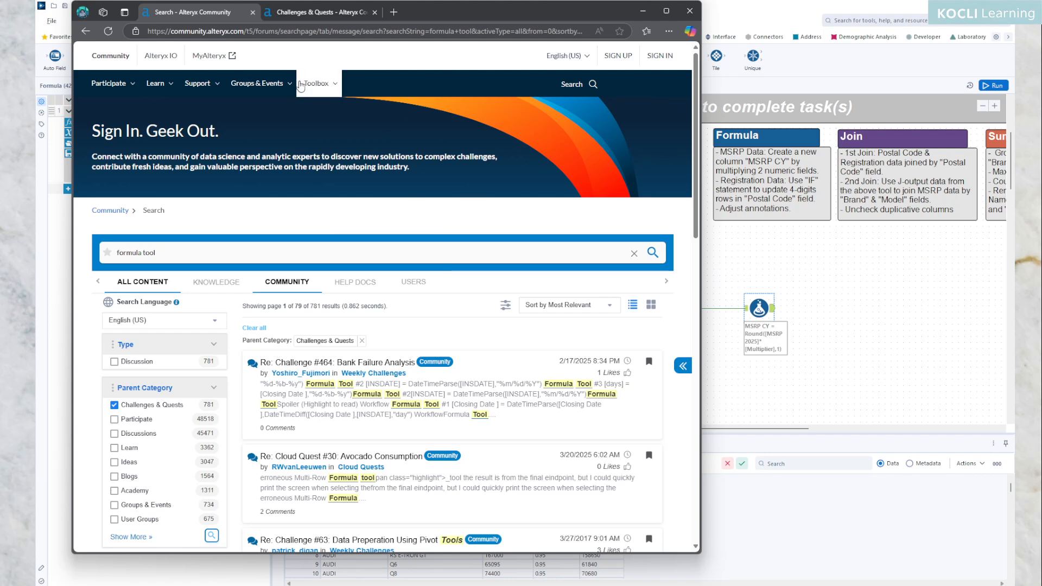
Step: Go to the Academy's Tool Mastery page, find the "Tool Mastery | Formula" entry and open its full article
click(155, 83)
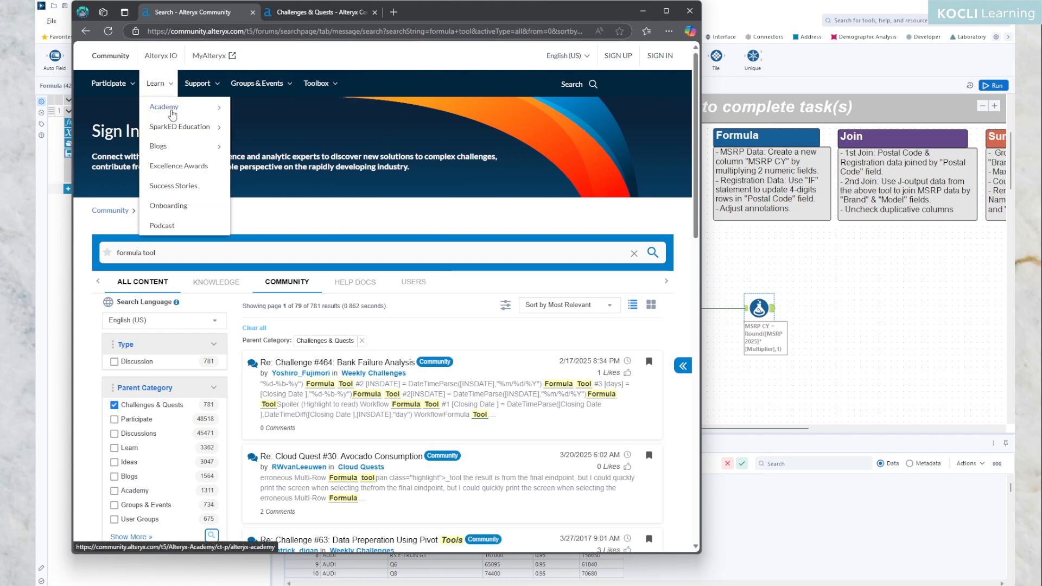
mouse_move(164, 107)
click(260, 207)
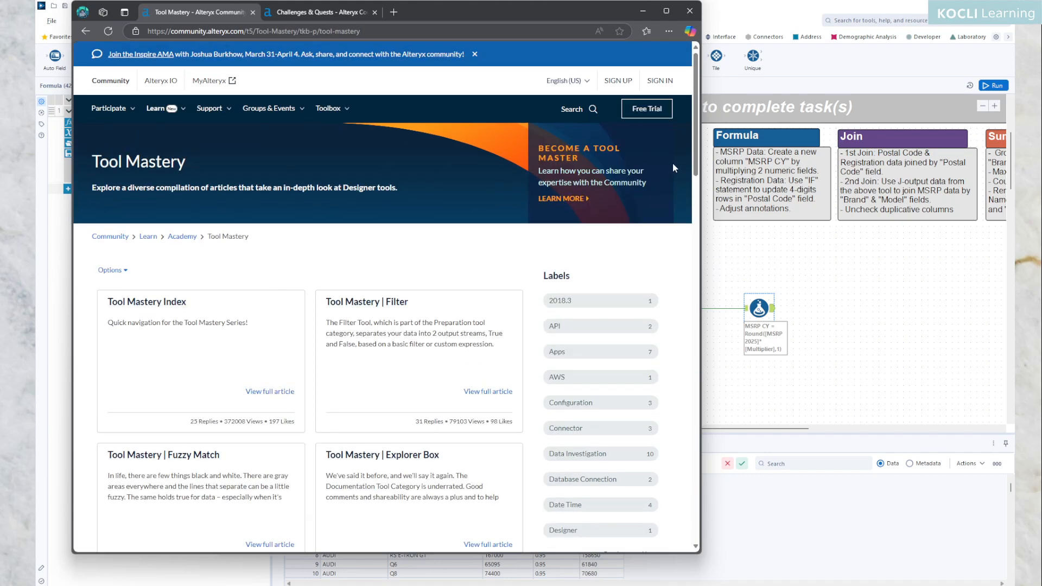
drag(695, 146, 701, 266)
scroll(366, 261, down, 10)
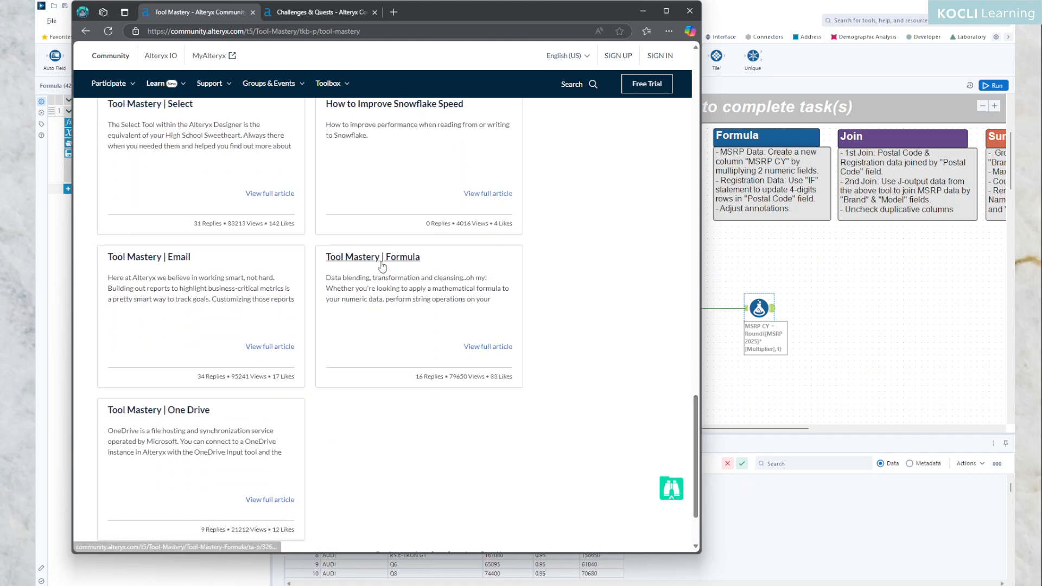
click(485, 348)
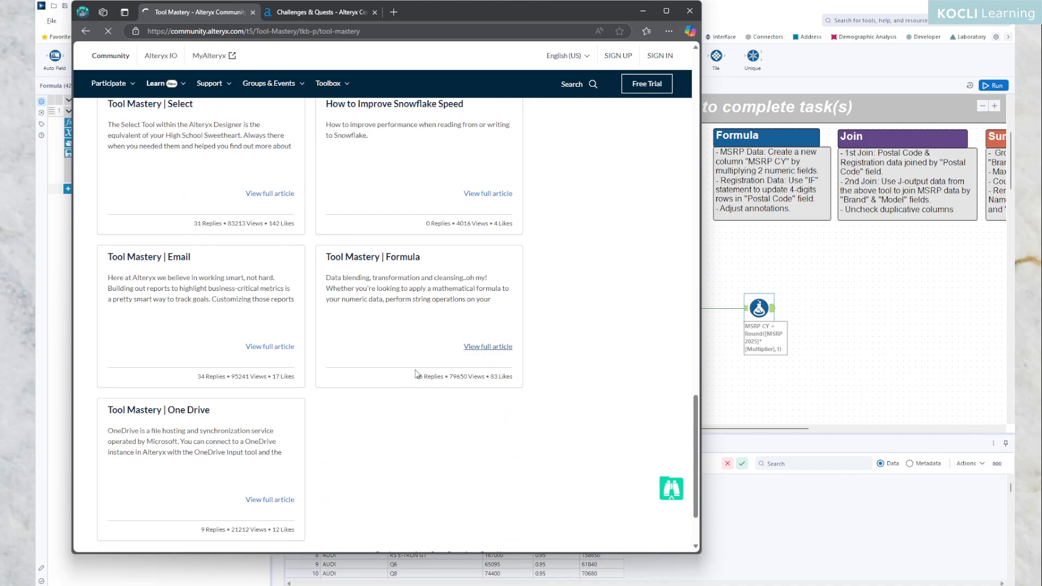
Step: Skim the Formula article's sections on data types, autocomplete, expression errors and removing expressions, and return to the workflow canvas in Alteryx Designer
scroll(396, 414, down, 10)
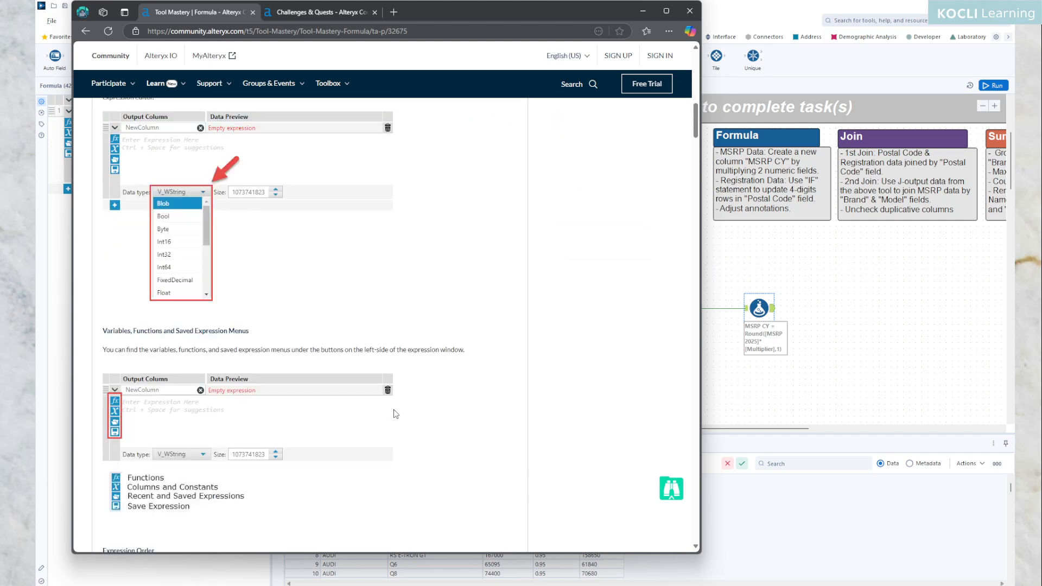
scroll(396, 414, down, 15)
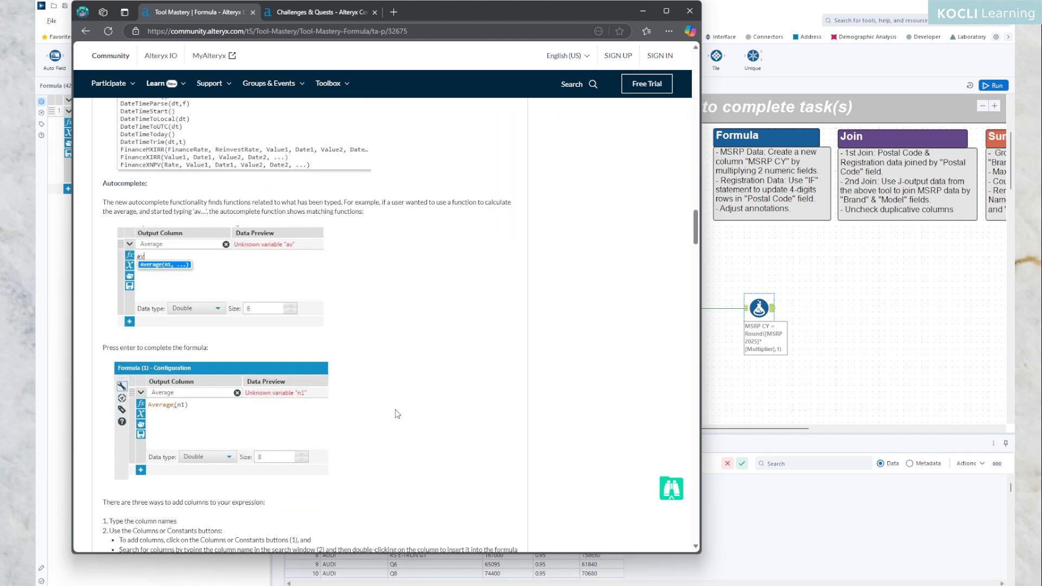
scroll(398, 414, down, 15)
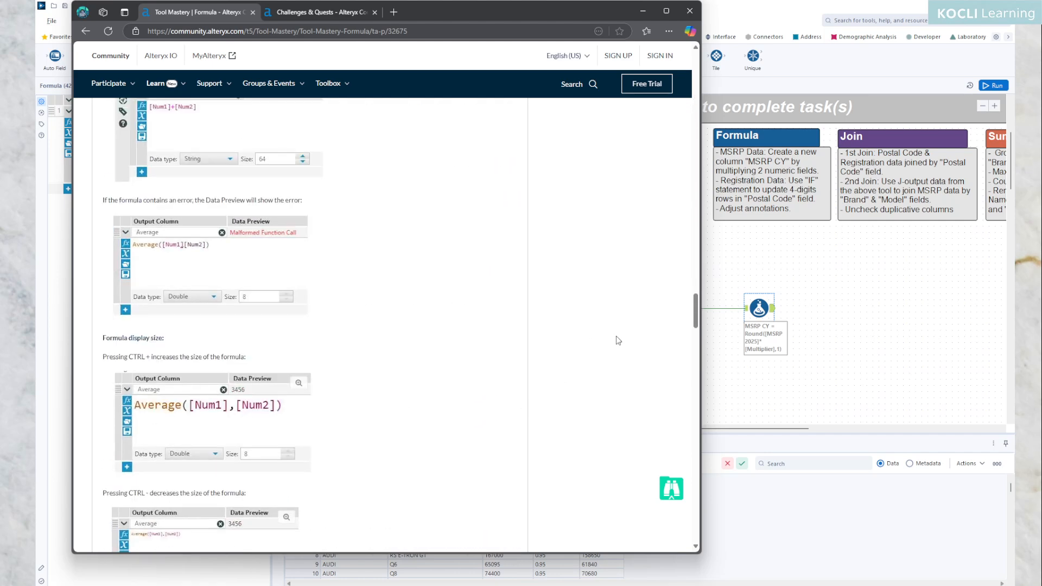
drag(695, 317, 687, 163)
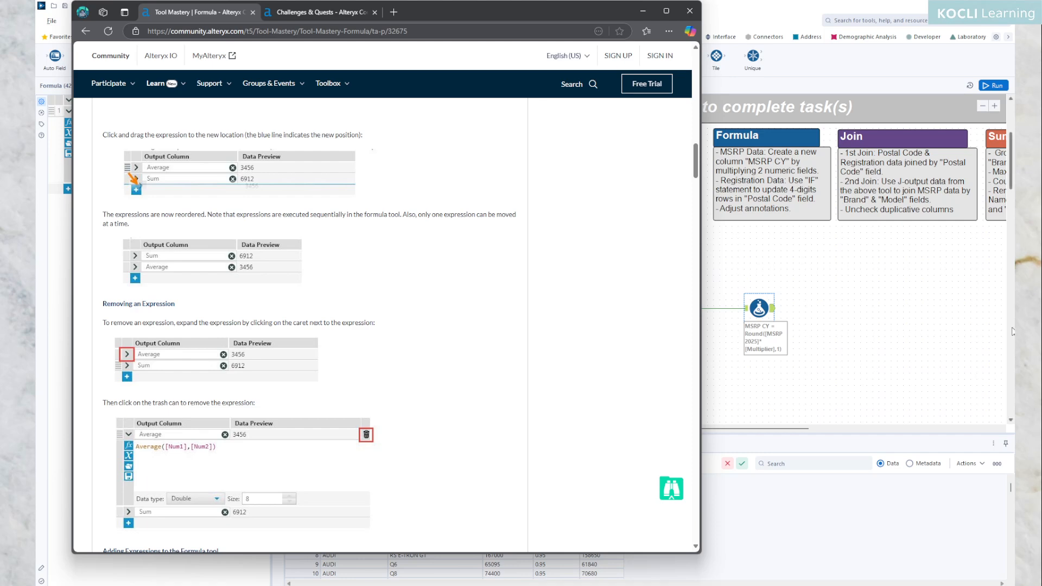
click(726, 356)
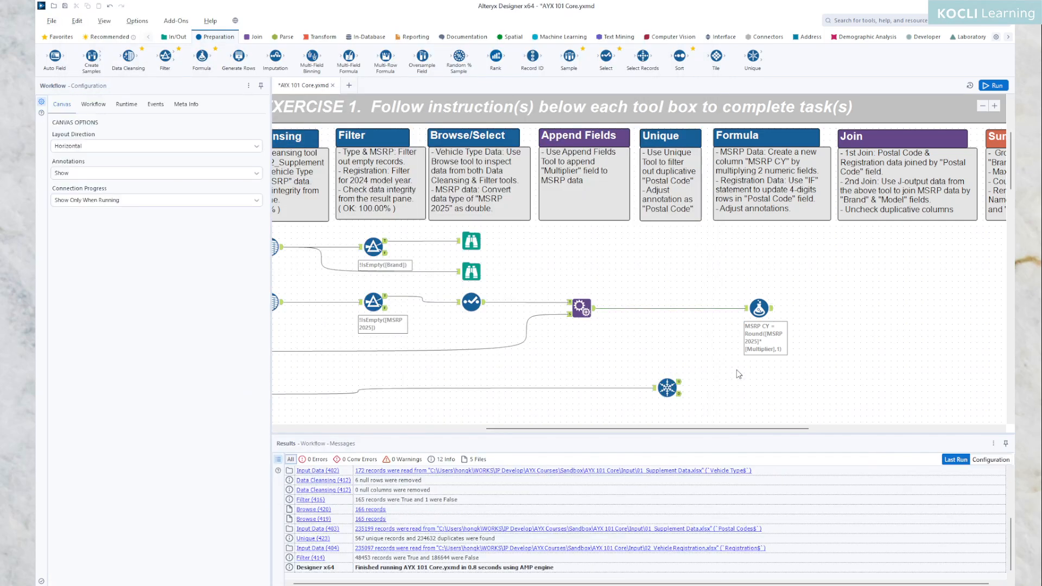